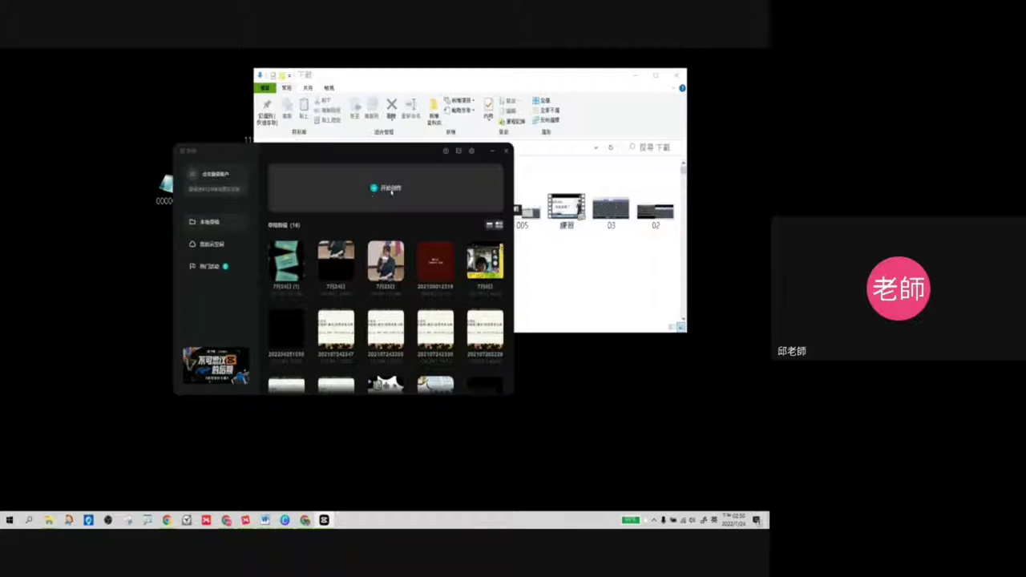
Open the 7月24日 (1) draft in the video editor
{"action": "right_click", "coordinate": [300, 278]}
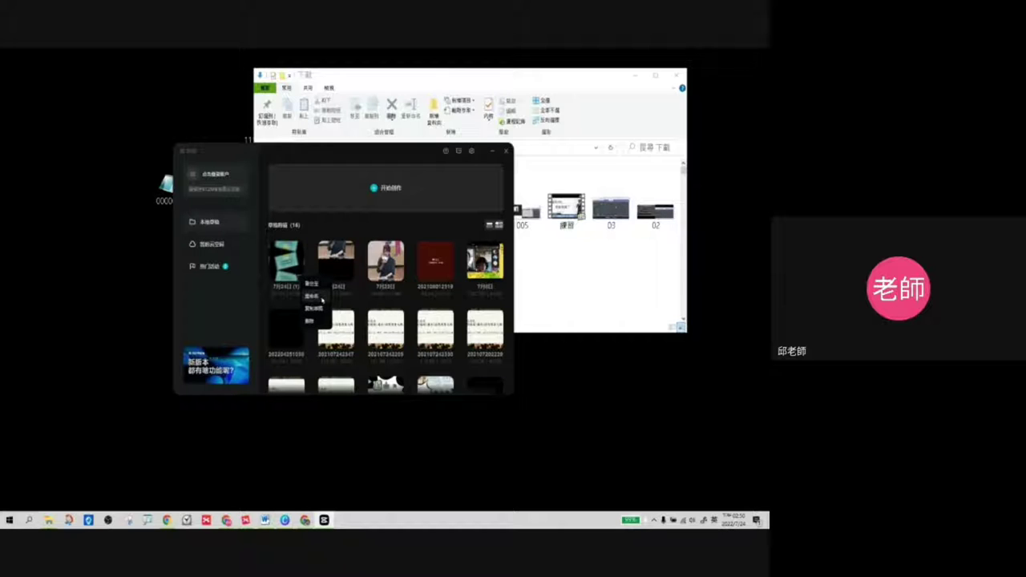
{"action": "left_click", "coordinate": [231, 299]}
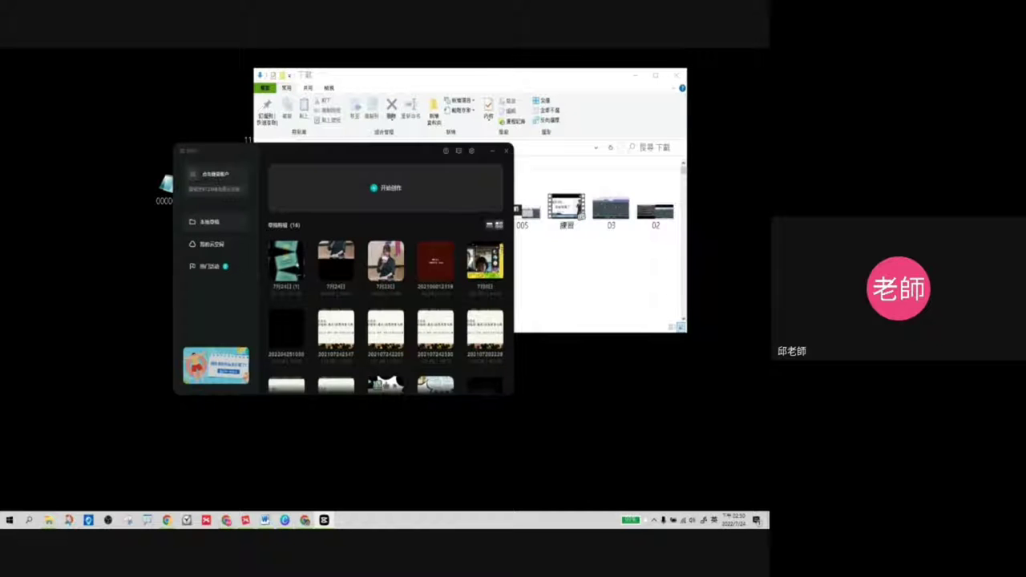
{"action": "left_click", "coordinate": [376, 196]}
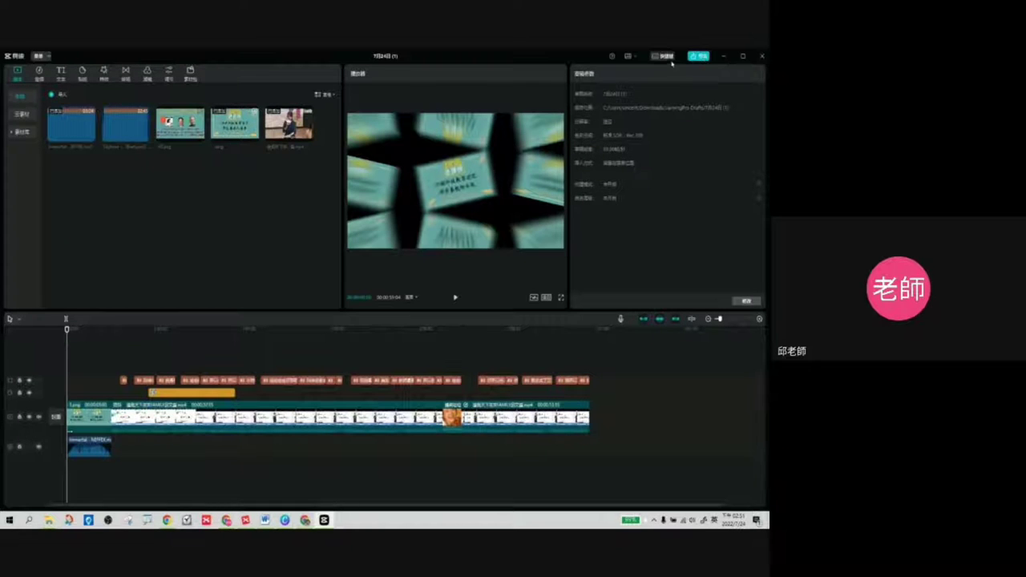
Minimize the video editor and select the 000000 subtitle file on the desktop
{"action": "left_click", "coordinate": [723, 56]}
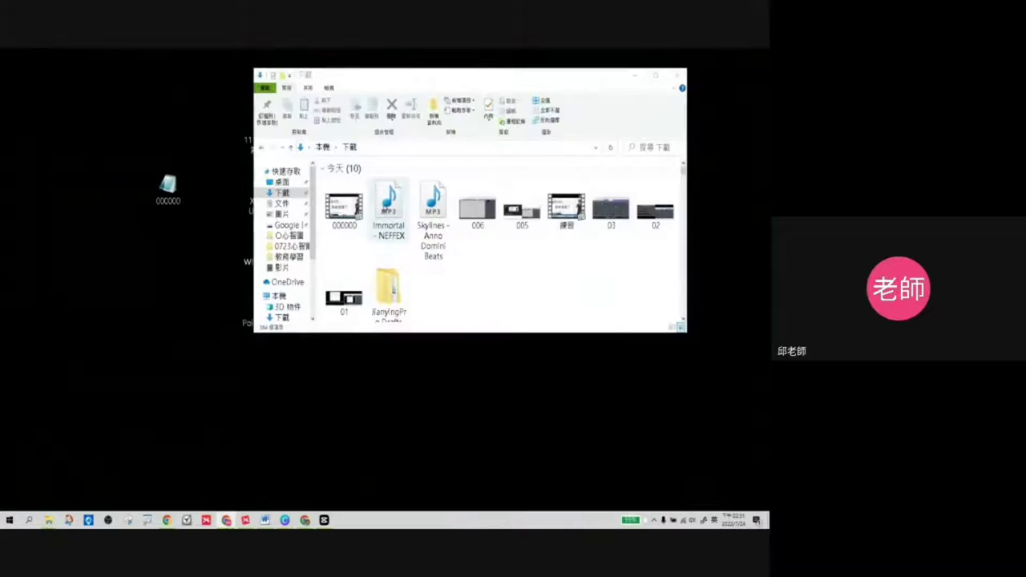
{"action": "left_click_drag", "start_coordinate": [374, 75], "coordinate": [362, 72]}
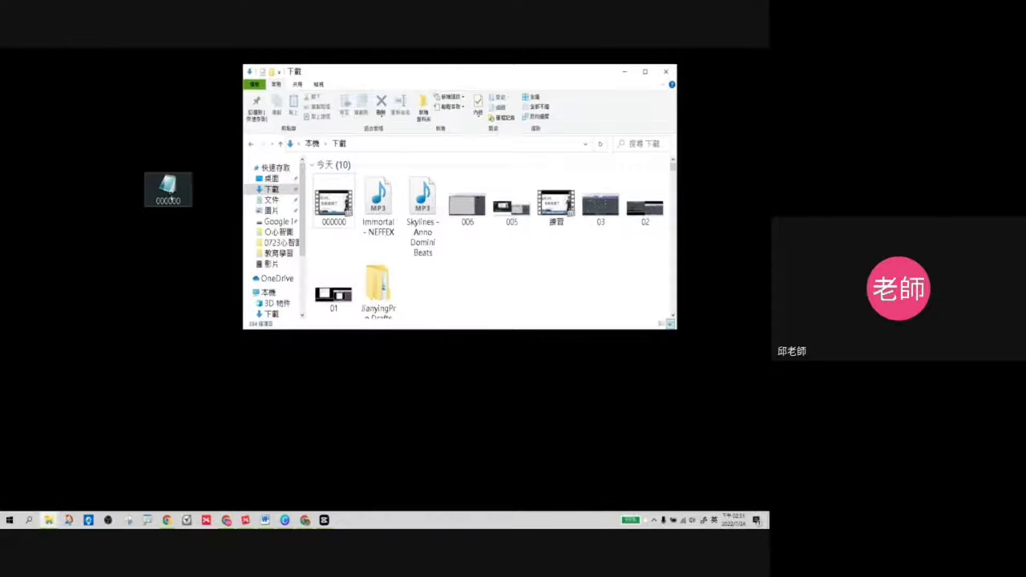
{"action": "left_click", "coordinate": [168, 190]}
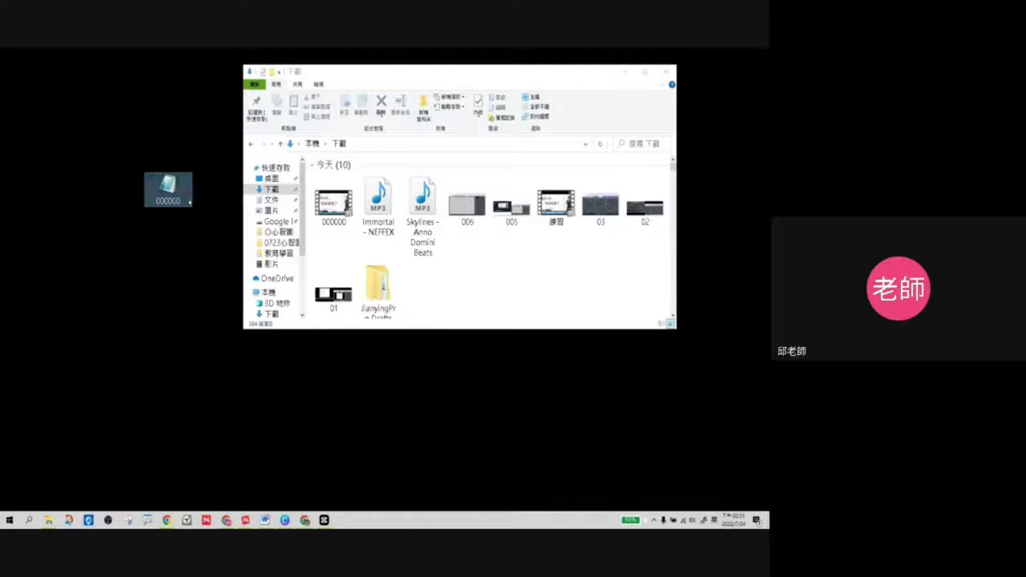
Switch to Word, start opening an existing file and choose 000000 from the desktop folder
{"action": "left_click", "coordinate": [265, 521]}
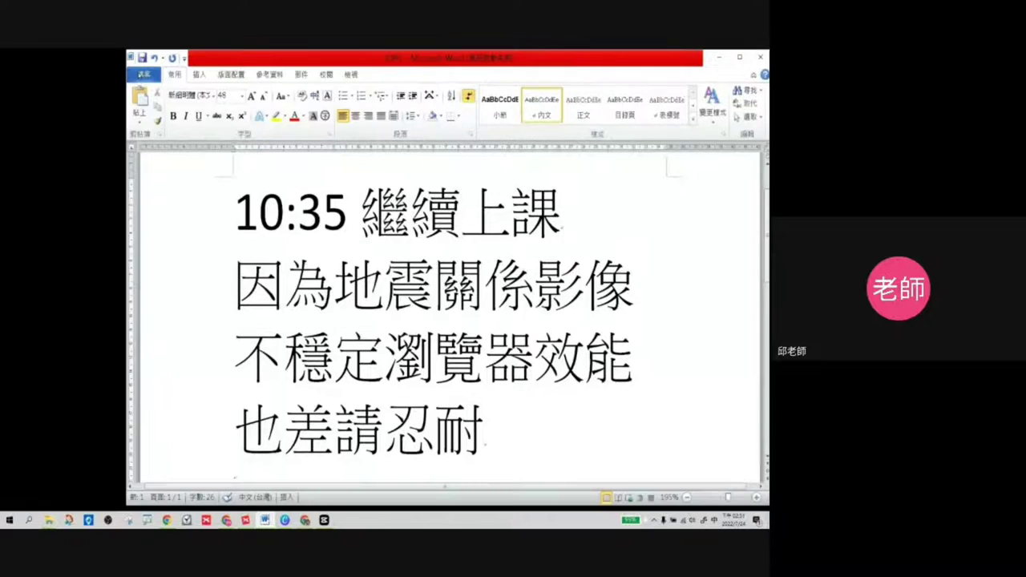
{"action": "left_click", "coordinate": [143, 74]}
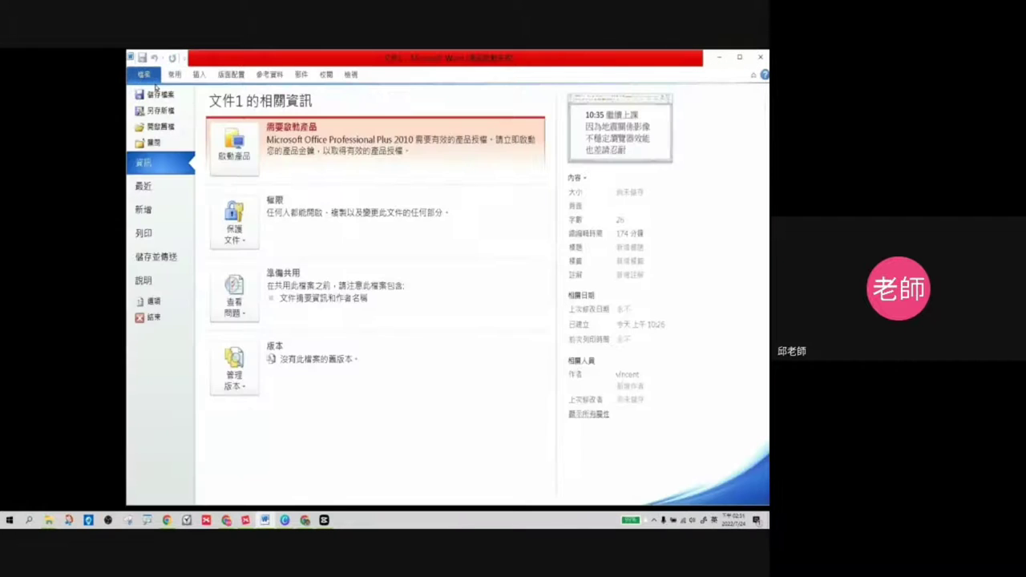
{"action": "left_click_drag", "start_coordinate": [212, 64], "coordinate": [188, 65]}
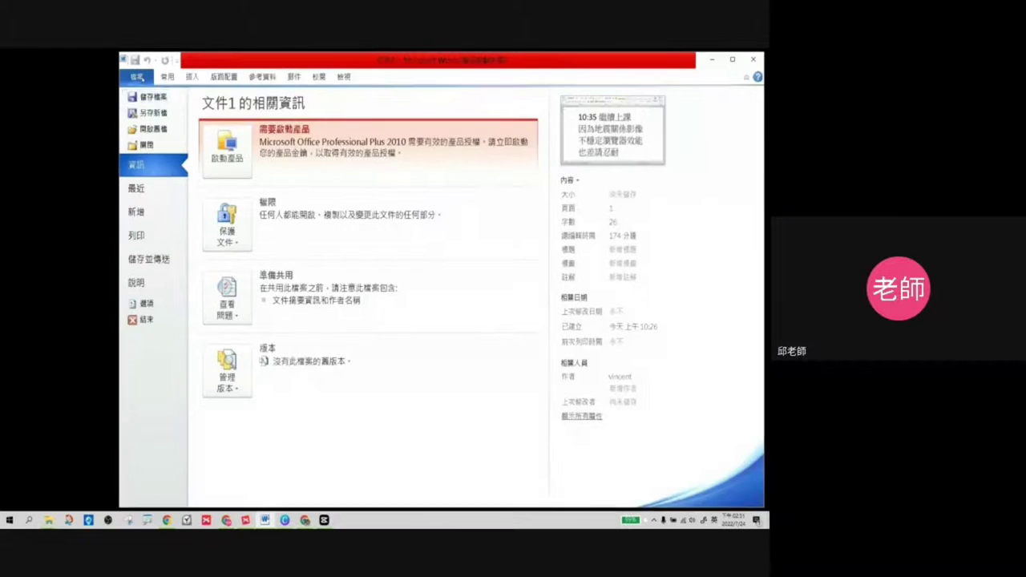
{"action": "left_click", "coordinate": [136, 77]}
{"action": "left_click", "coordinate": [136, 77]}
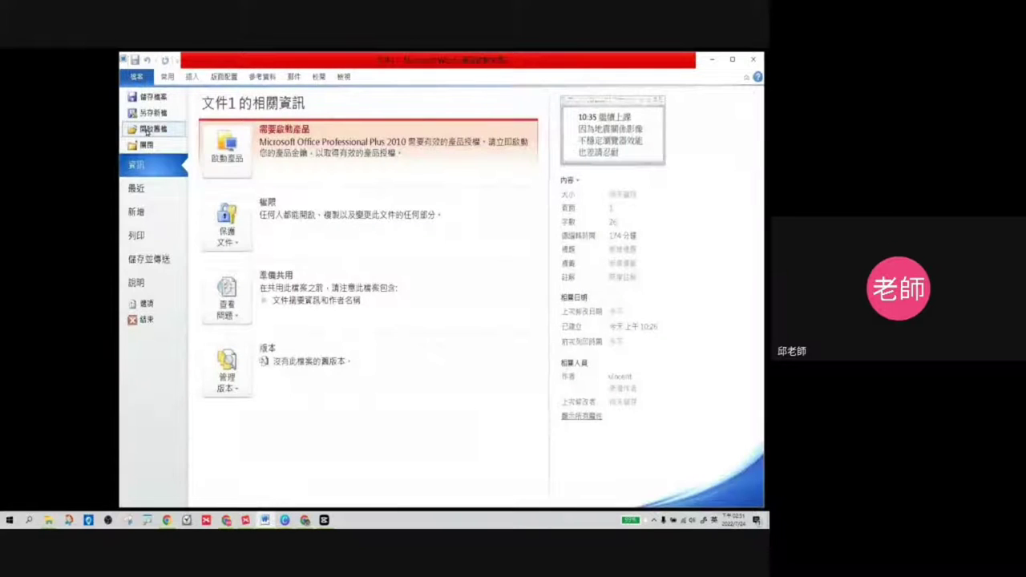
{"action": "left_click", "coordinate": [145, 130]}
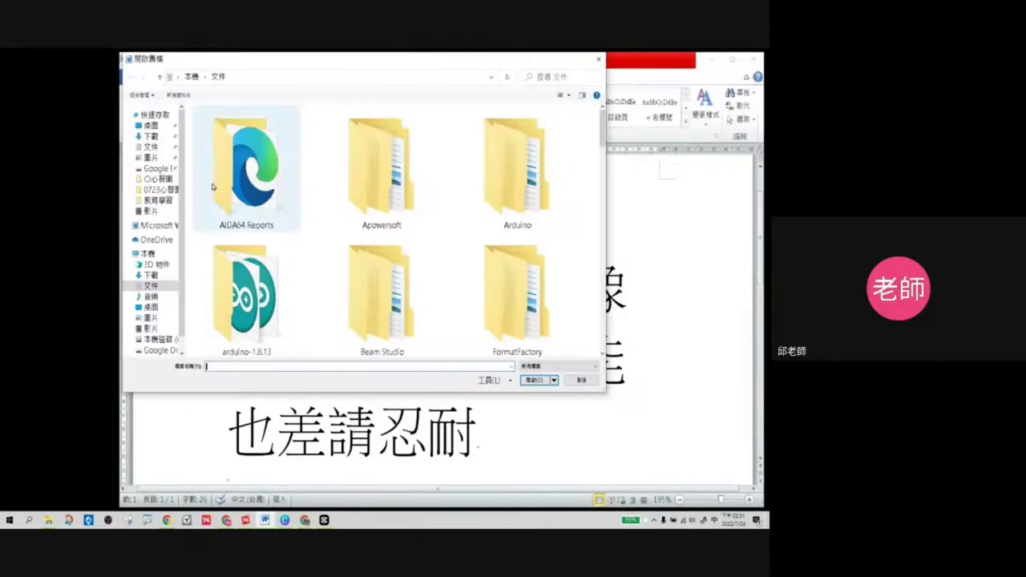
{"action": "left_click", "coordinate": [159, 128]}
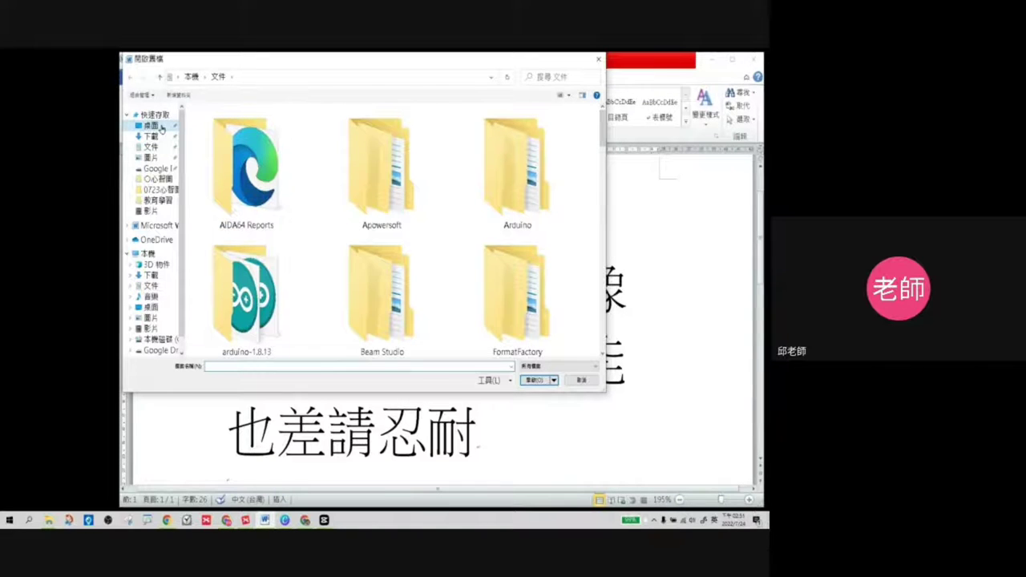
{"action": "left_click", "coordinate": [214, 172]}
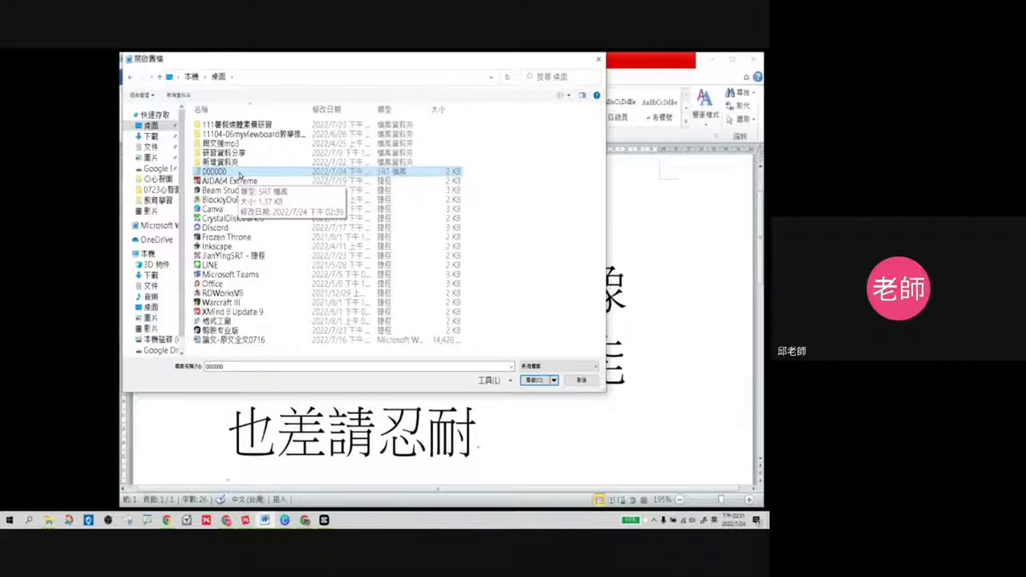
Limit the list of files to open to all Word documents, then restore it to all files
{"action": "left_click", "coordinate": [566, 369]}
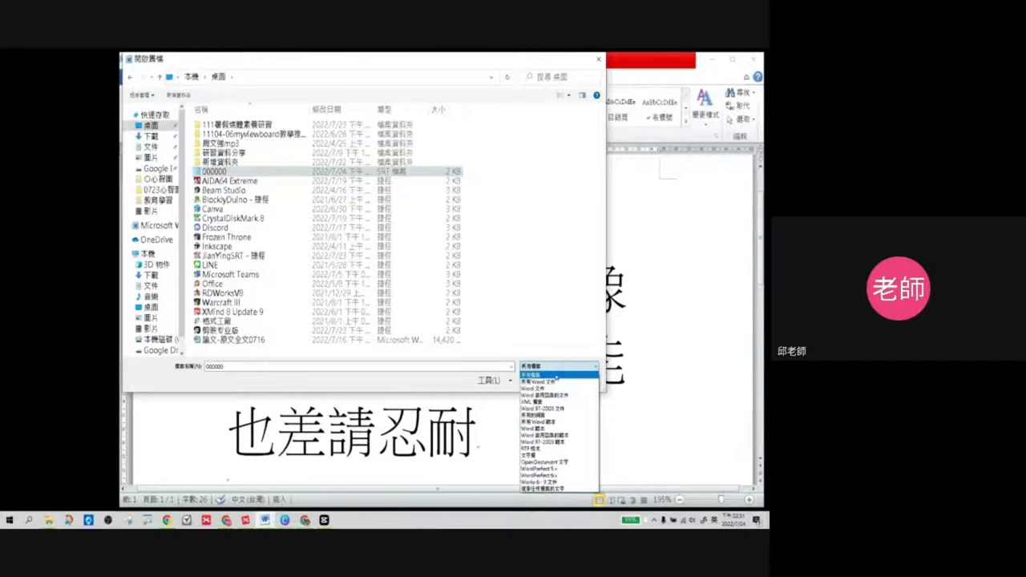
{"action": "left_click", "coordinate": [544, 381]}
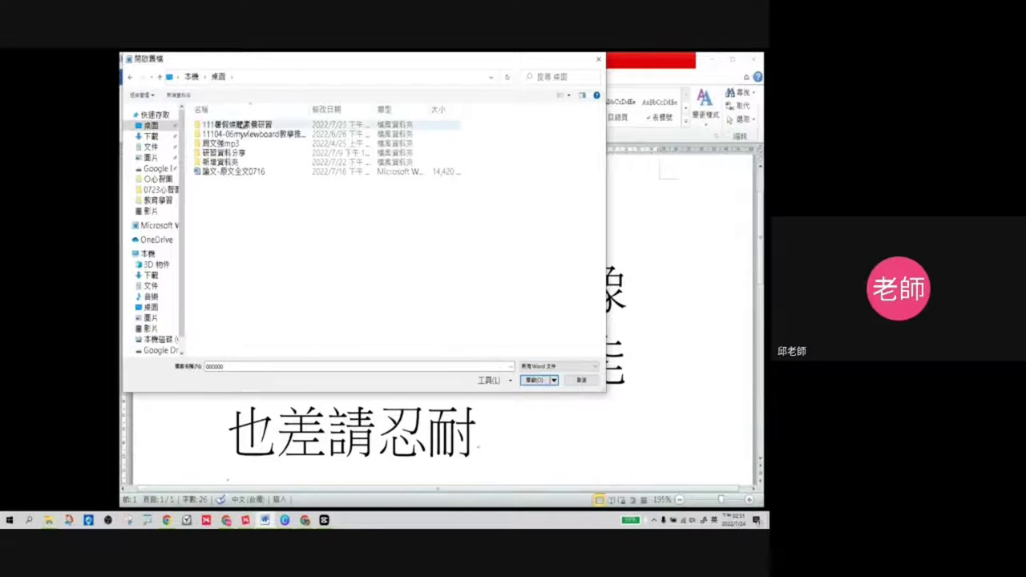
{"action": "left_click", "coordinate": [544, 367]}
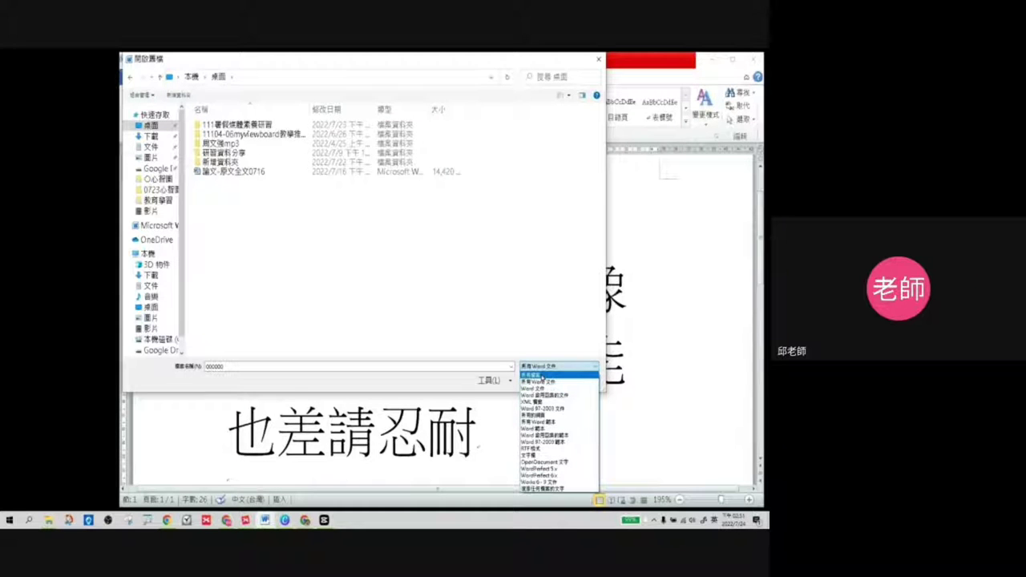
{"action": "left_click", "coordinate": [541, 375]}
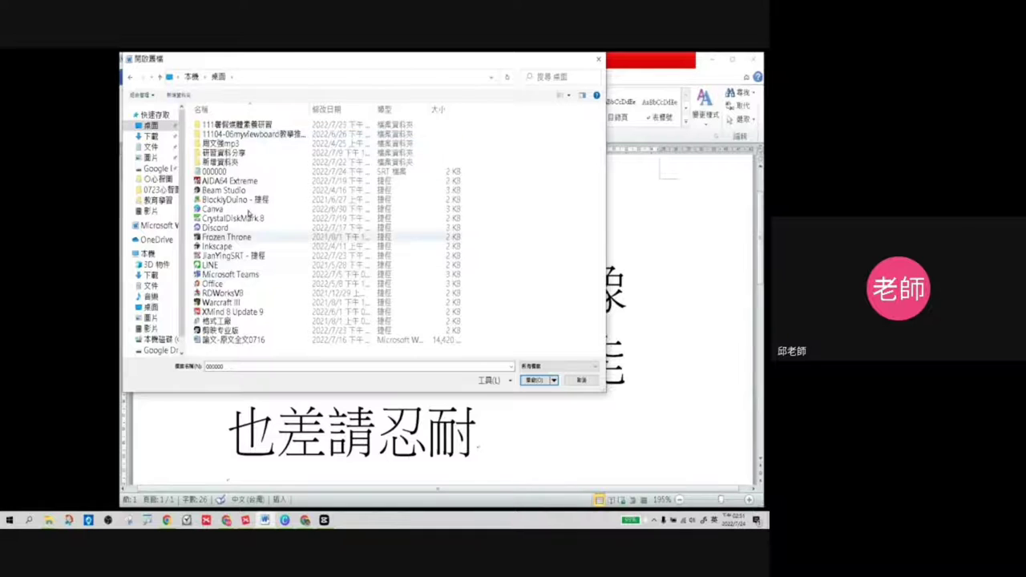
Open the 000000 SRT file from the desktop, accepting the Unicode (UTF-8) encoding in the file conversion
{"action": "left_click", "coordinate": [229, 173]}
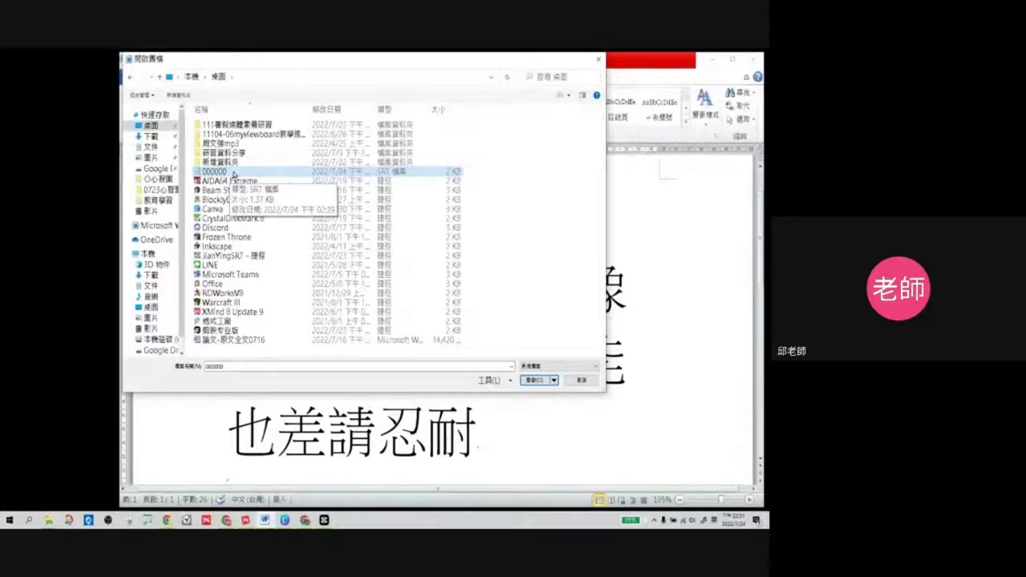
{"action": "left_click", "coordinate": [533, 381]}
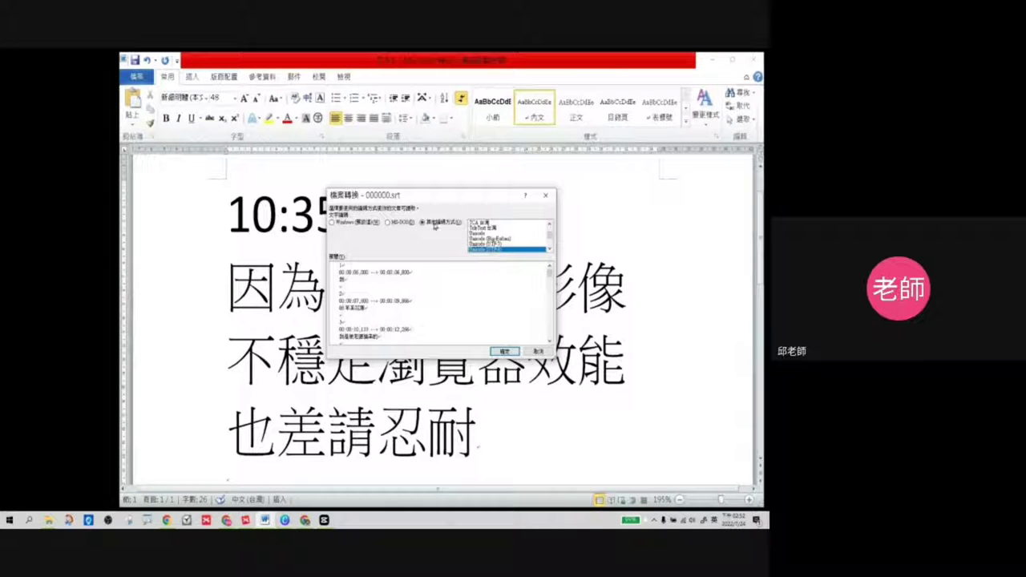
{"action": "left_click", "coordinate": [502, 353]}
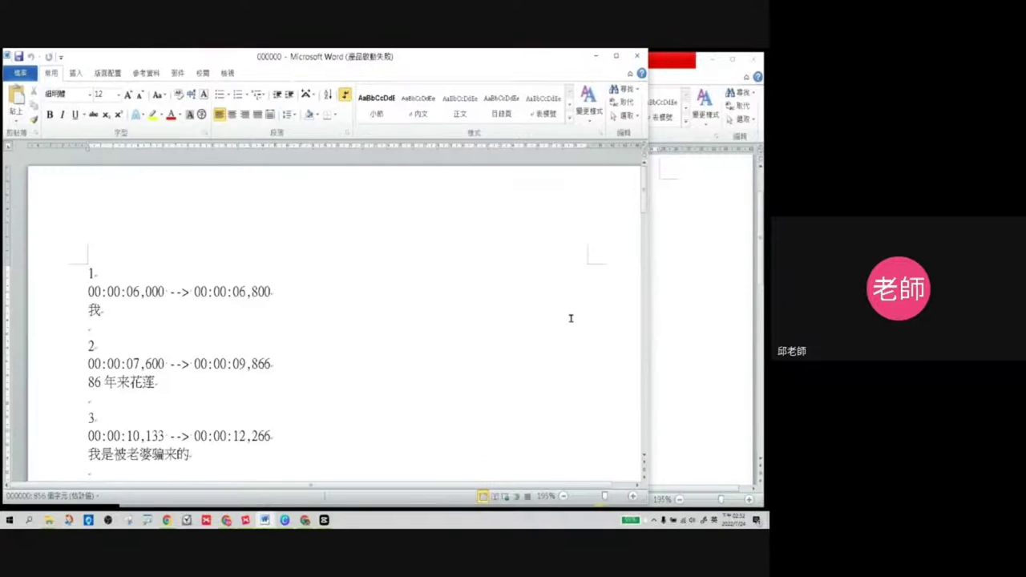
Convert the subtitle document's text from Simplified to Traditional Chinese
{"action": "left_click_drag", "start_coordinate": [439, 72], "coordinate": [491, 65]}
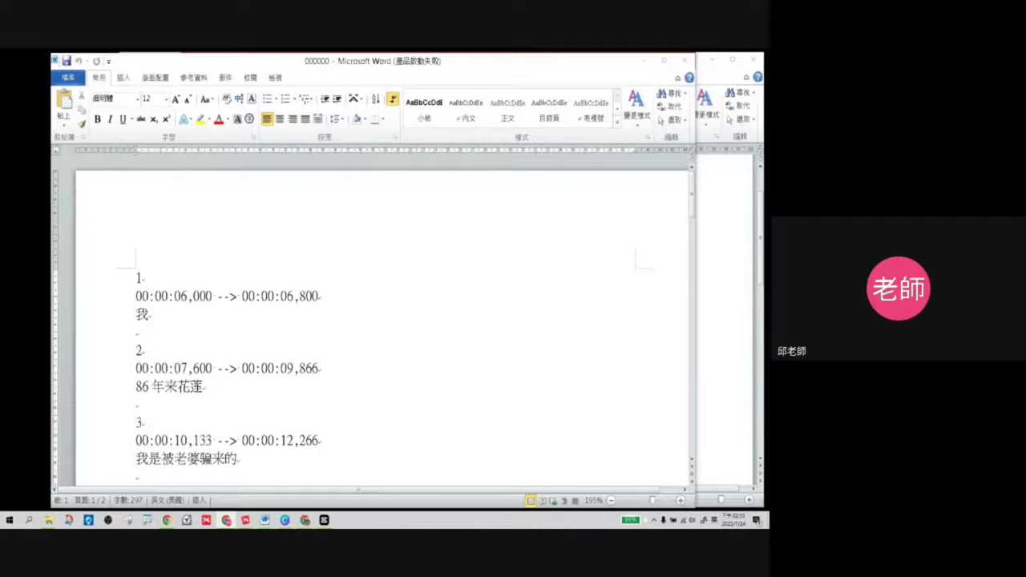
{"action": "key", "text": "alt+Tab"}
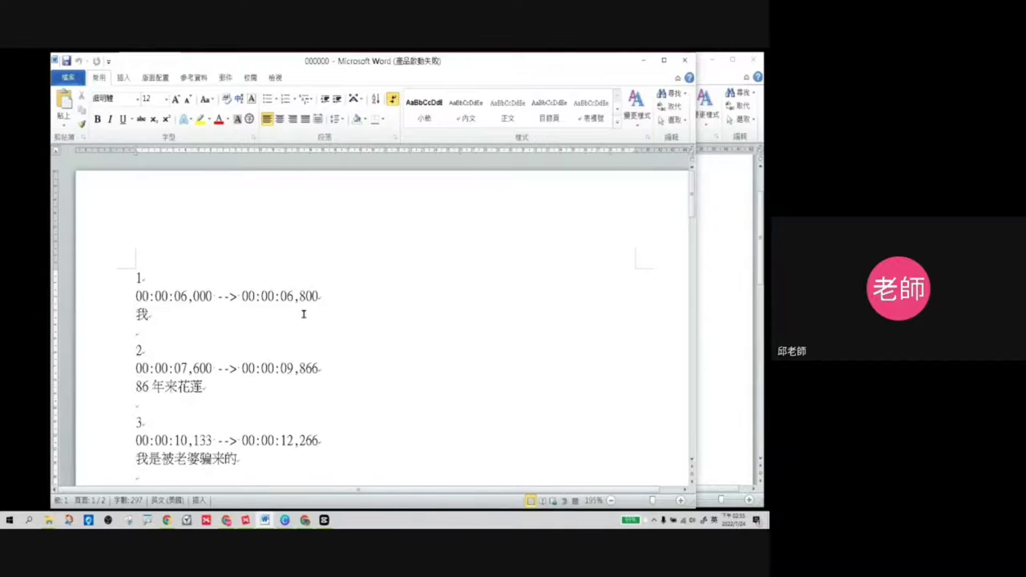
{"action": "scroll", "coordinate": [303, 313], "scroll_direction": "down", "scroll_amount": 10}
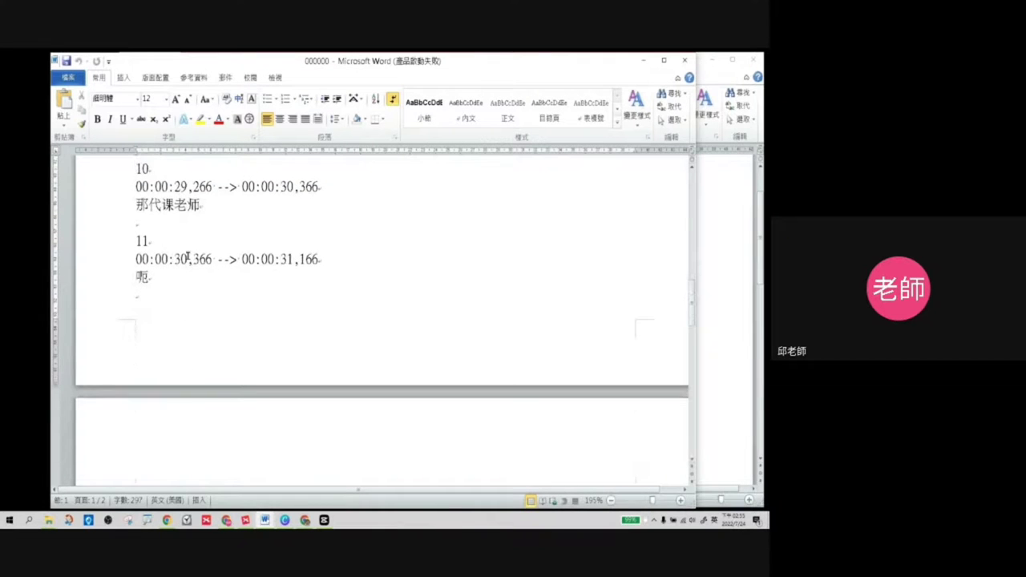
{"action": "scroll", "coordinate": [187, 256], "scroll_direction": "up", "scroll_amount": 10}
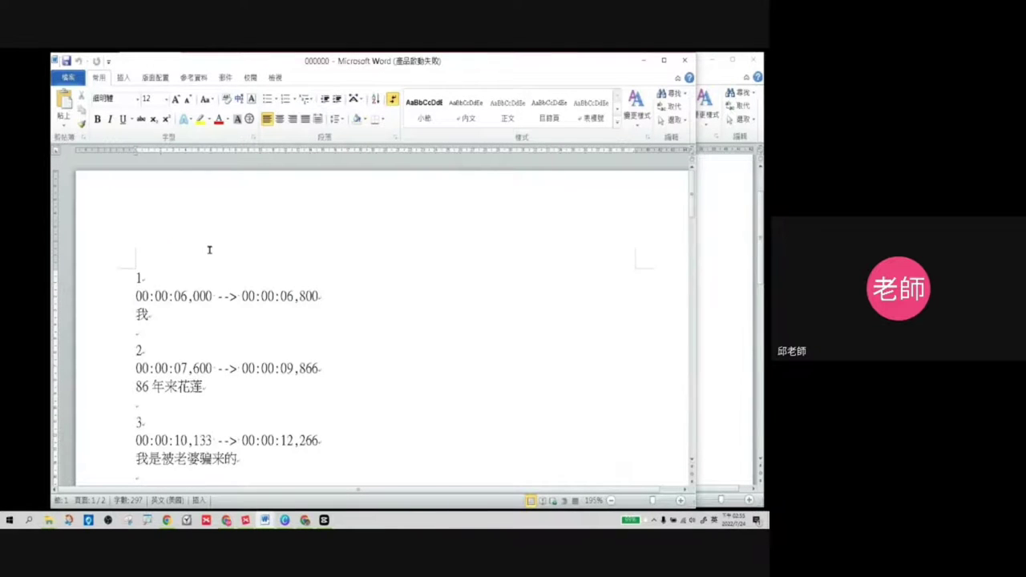
{"action": "left_click", "coordinate": [250, 78]}
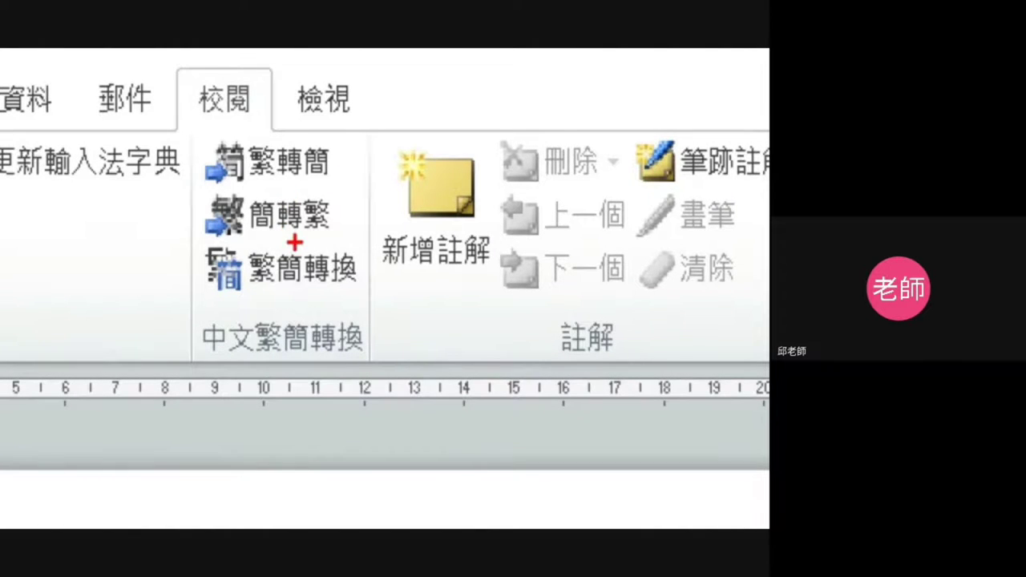
{"action": "mouse_move", "coordinate": [254, 237]}
{"action": "left_mouse_down"}
{"action": "mouse_move", "coordinate": [244, 188]}
{"action": "mouse_move", "coordinate": [288, 256]}
{"action": "mouse_move", "coordinate": [250, 238]}
{"action": "mouse_move", "coordinate": [210, 235]}
{"action": "left_mouse_up"}
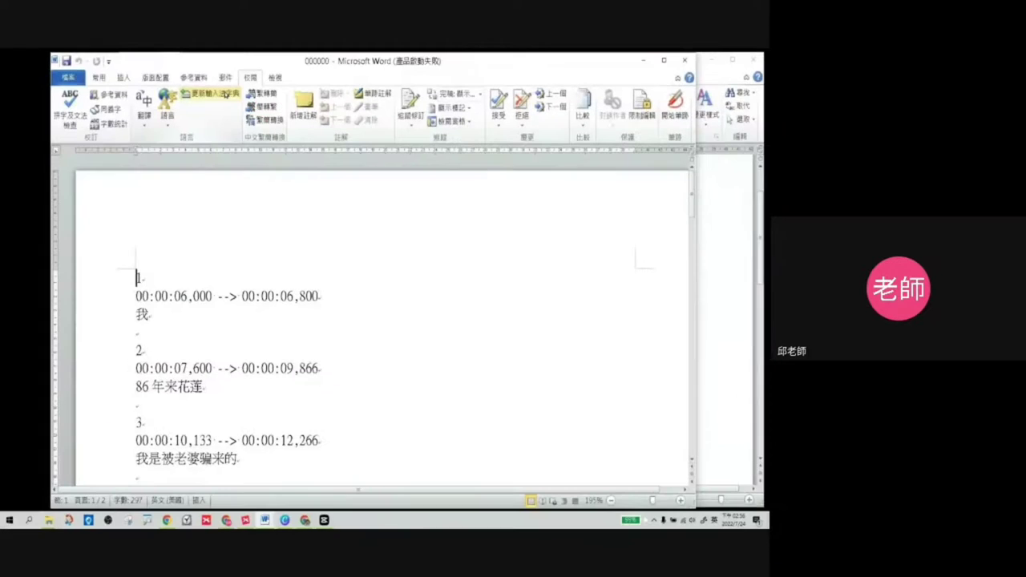
{"action": "left_click", "coordinate": [260, 108]}
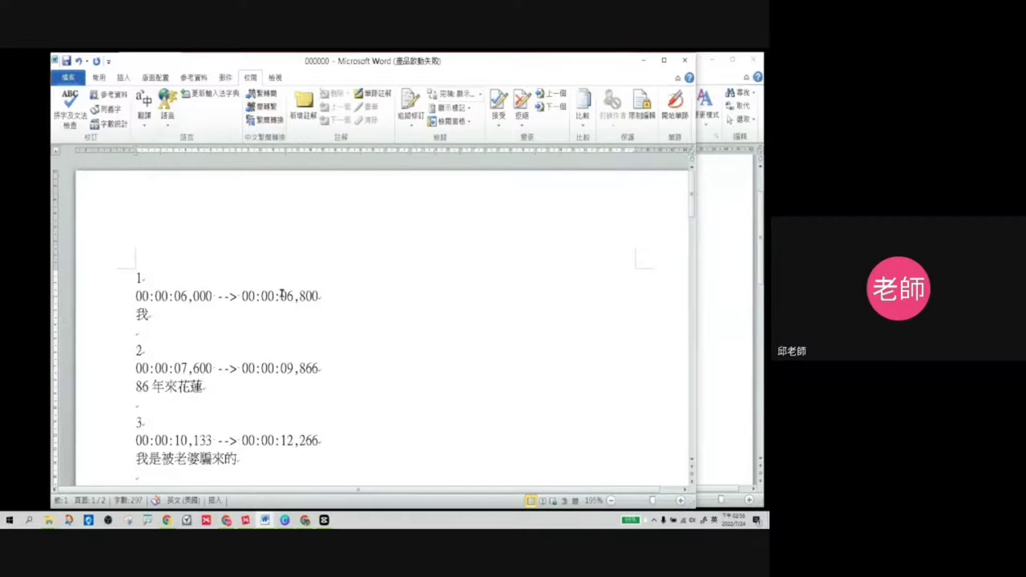
Save the converted subtitles in 000000.srt as plain text, close the document and minimize the other Word window
{"action": "scroll", "coordinate": [281, 288], "scroll_direction": "down", "scroll_amount": 3}
{"action": "scroll", "coordinate": [256, 291], "scroll_direction": "down", "scroll_amount": 10}
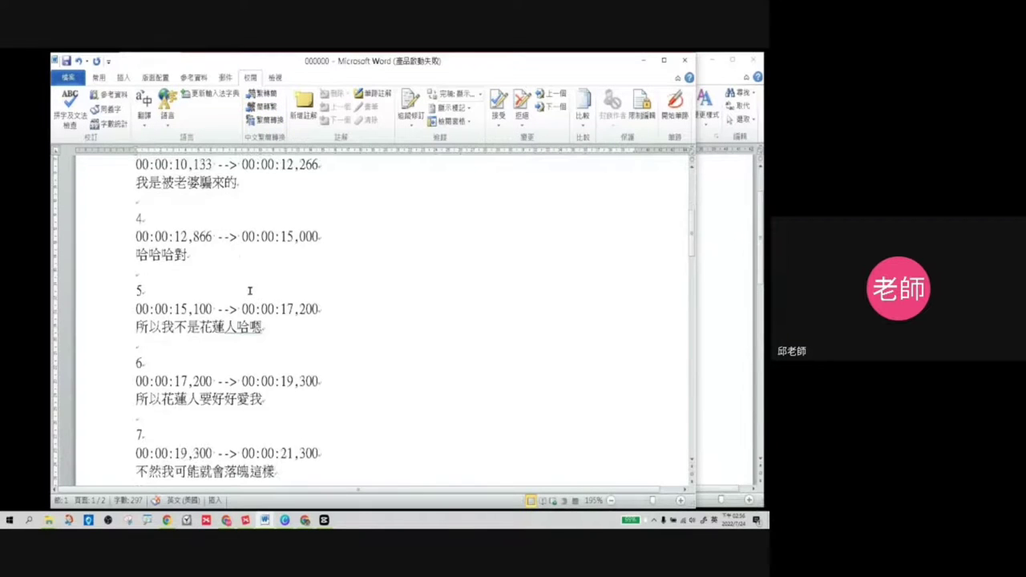
{"action": "scroll", "coordinate": [249, 289], "scroll_direction": "down", "scroll_amount": 12}
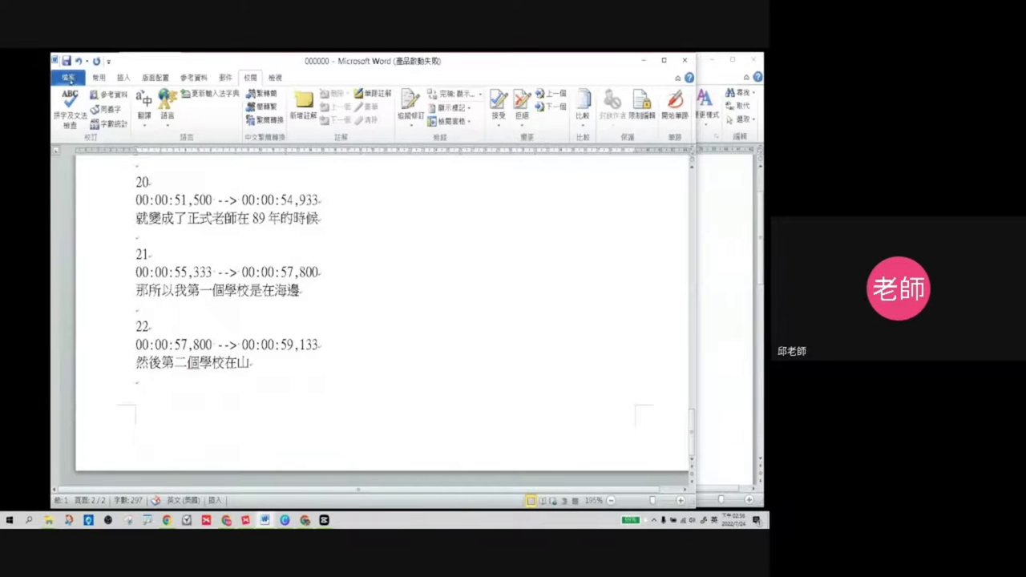
{"action": "left_click", "coordinate": [67, 61]}
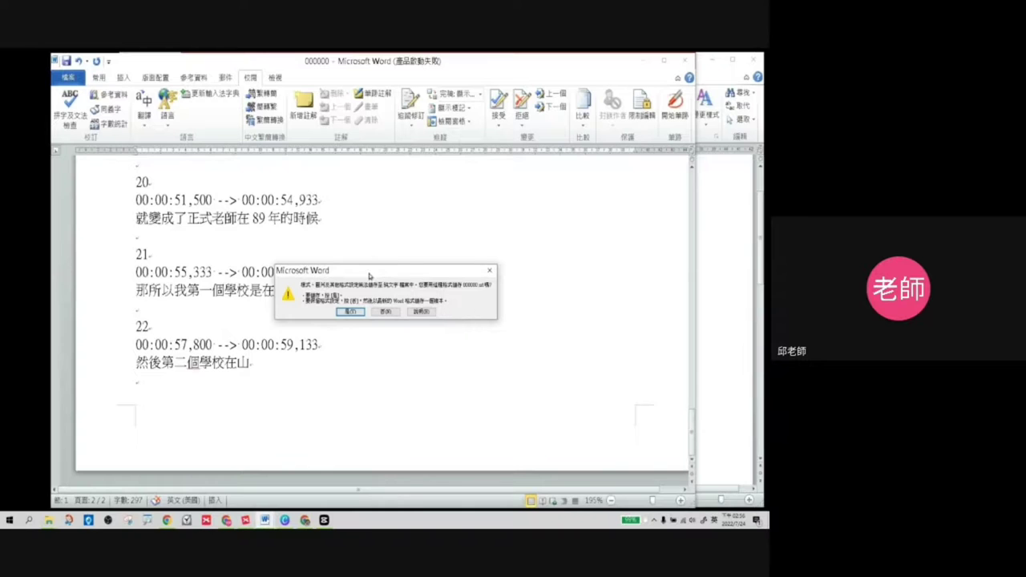
{"action": "left_click", "coordinate": [350, 312]}
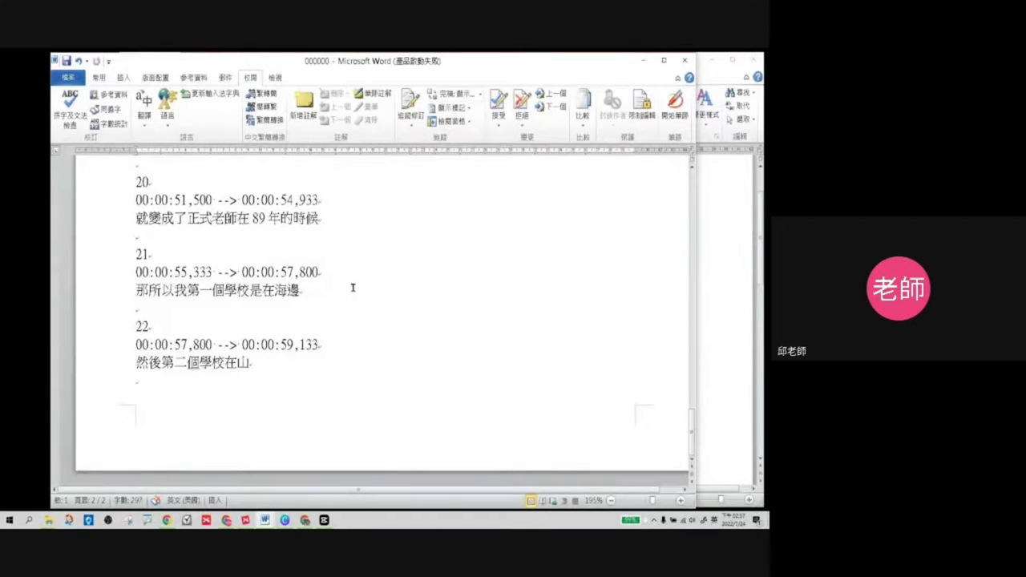
{"action": "left_click", "coordinate": [684, 60]}
{"action": "left_click", "coordinate": [710, 61]}
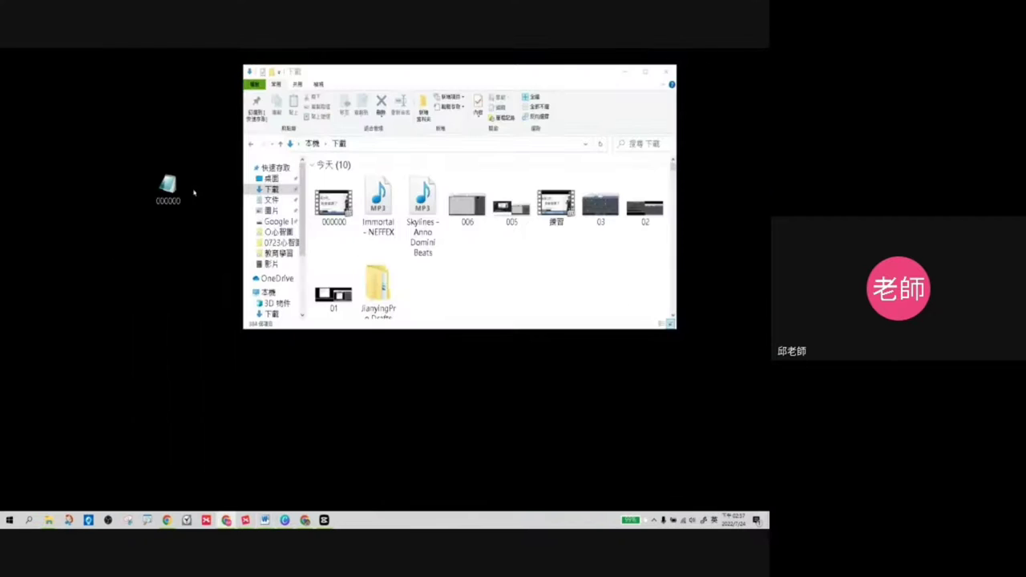
Open the desktop 000000 file in Notepad and check the converted subtitles through to the last entry
{"action": "double_click", "coordinate": [170, 188]}
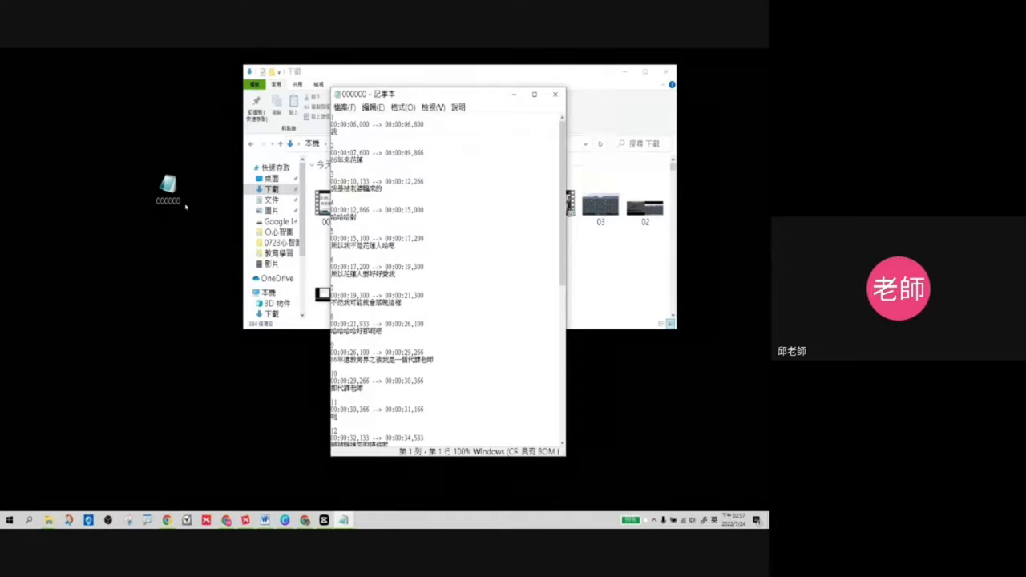
{"action": "scroll", "coordinate": [382, 255], "scroll_direction": "down", "scroll_amount": 7}
{"action": "scroll", "coordinate": [383, 256], "scroll_direction": "down", "scroll_amount": 1}
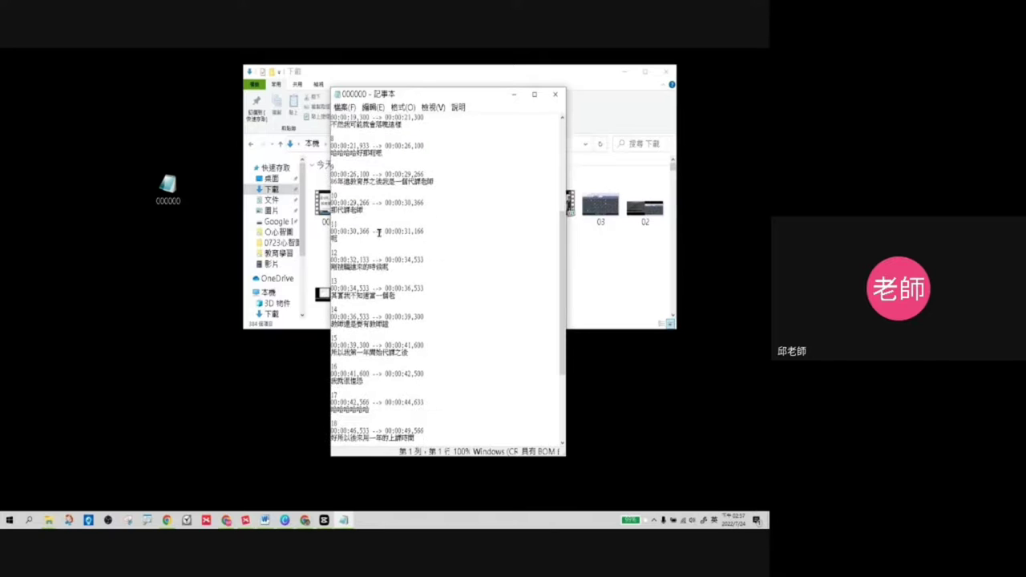
{"action": "scroll", "coordinate": [370, 248], "scroll_direction": "down", "scroll_amount": 7}
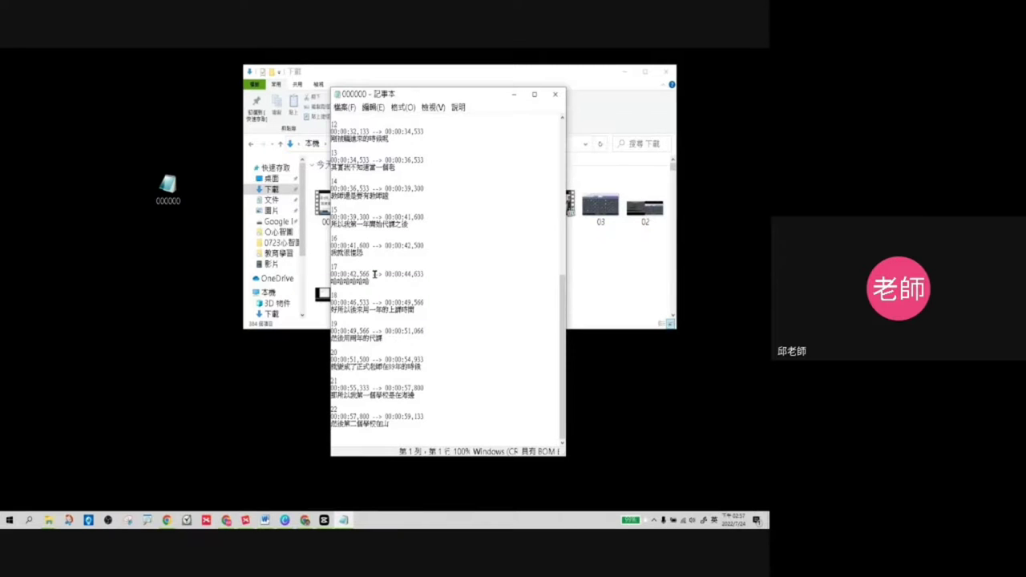
Move the Notepad window with the converted subtitles closer to the 000000 file on the desktop
{"action": "left_click", "coordinate": [440, 216]}
{"action": "left_click_drag", "start_coordinate": [460, 99], "coordinate": [332, 97]}
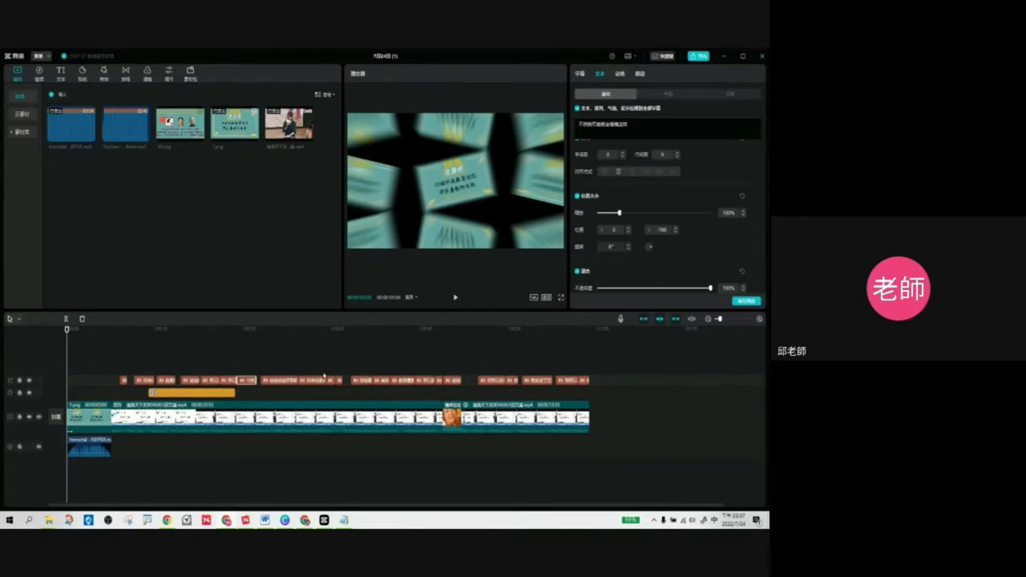
Switch to the JianYing video project and check the subtitles in the preview at several points along the timeline
{"action": "left_click", "coordinate": [156, 349]}
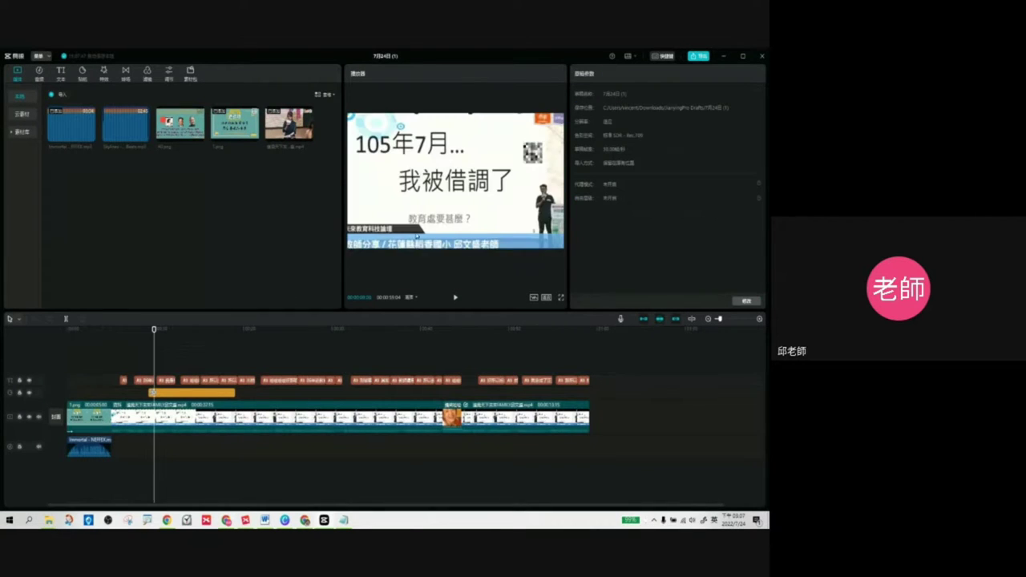
{"action": "left_click", "coordinate": [208, 352]}
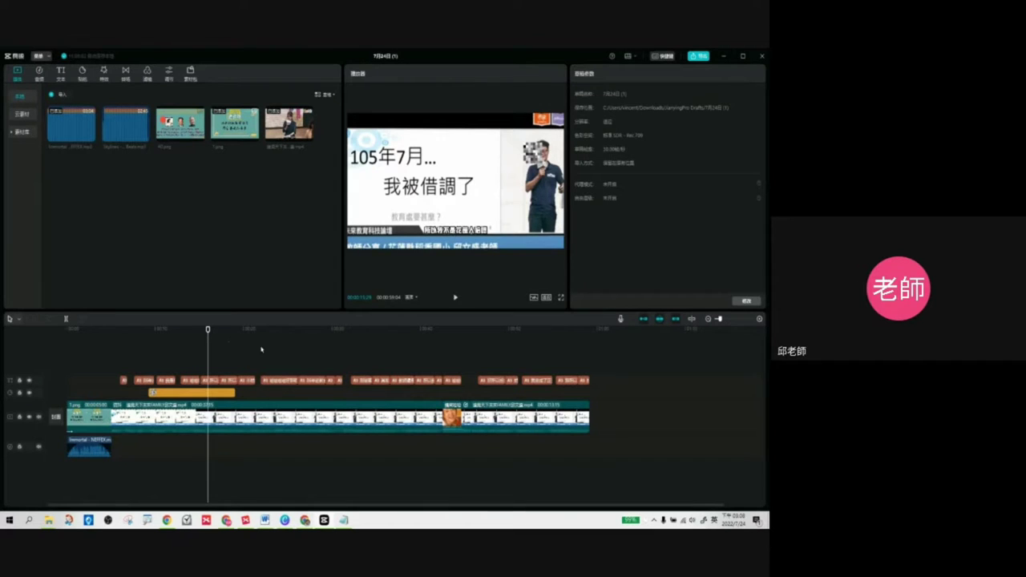
{"action": "left_click_drag", "start_coordinate": [210, 332], "coordinate": [274, 330]}
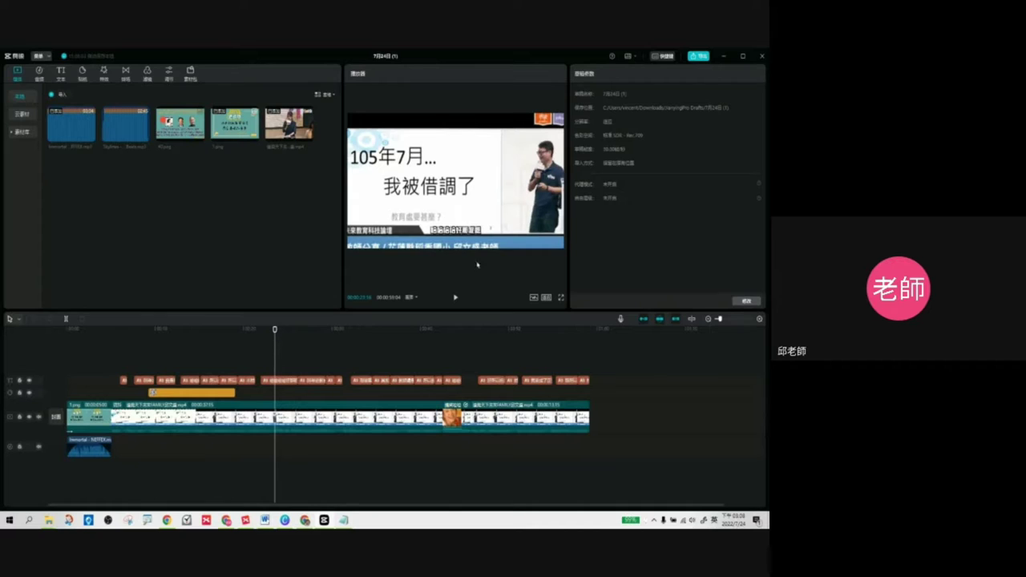
Raise the vertical position of the subtitles gradually, using the subtitle clip near the 23-second mark, to move them clear of the blue banner
{"action": "left_click", "coordinate": [282, 380]}
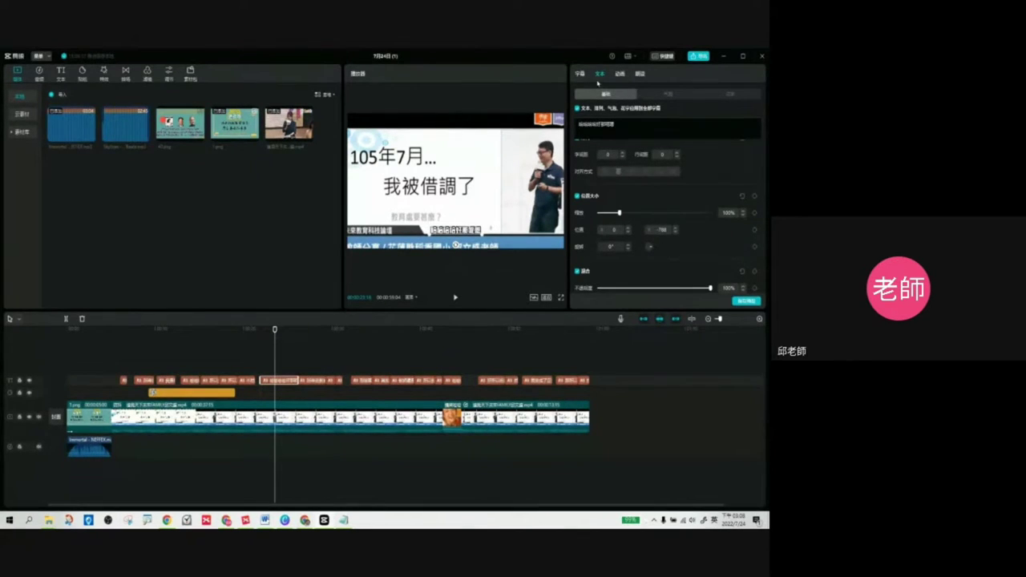
{"action": "scroll", "coordinate": [615, 160], "scroll_direction": "up", "scroll_amount": 5}
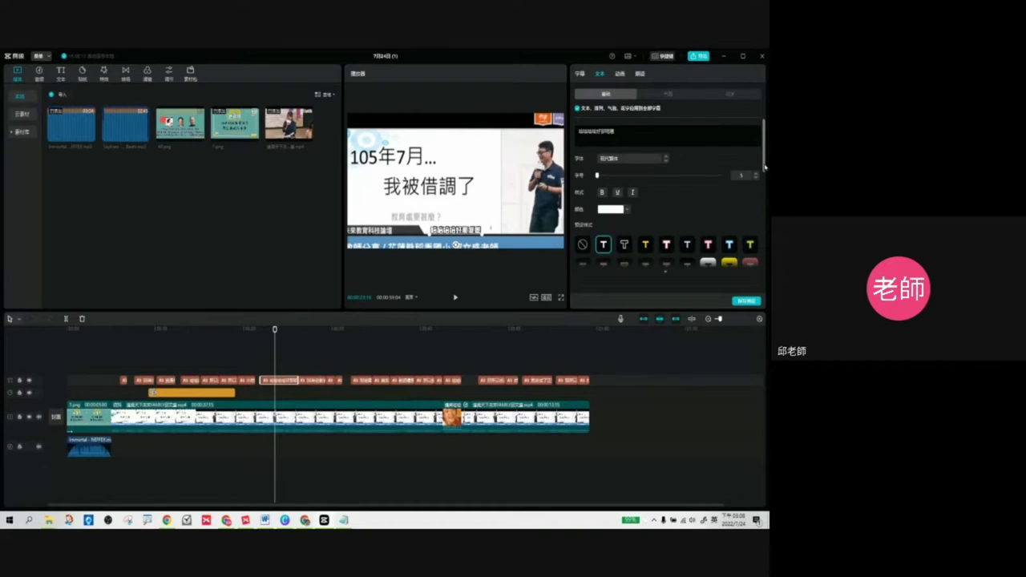
{"action": "left_click_drag", "start_coordinate": [764, 170], "coordinate": [764, 222]}
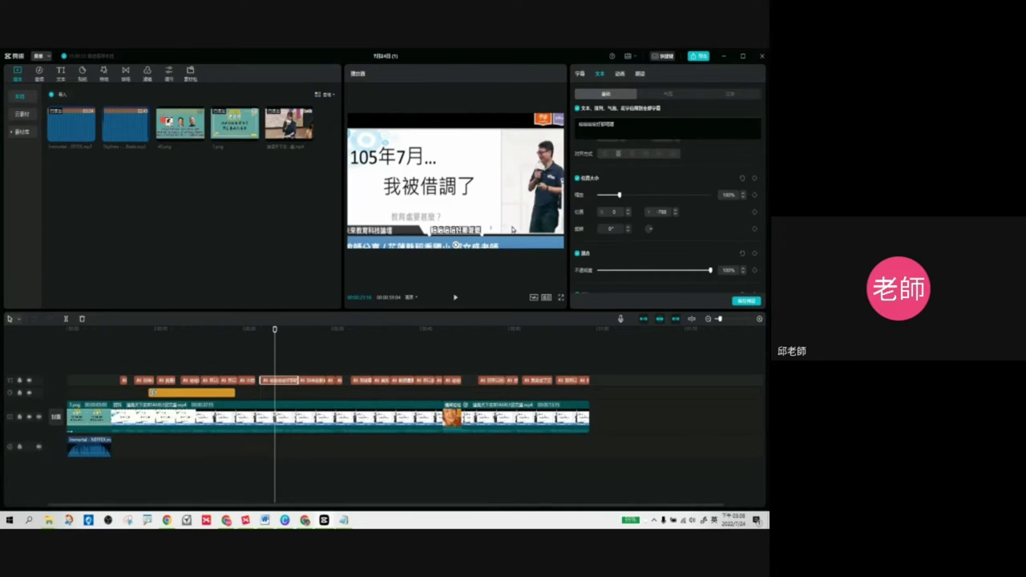
{"action": "left_click", "coordinate": [675, 211]}
{"action": "left_click", "coordinate": [676, 210]}
{"action": "left_click", "coordinate": [675, 211]}
{"action": "left_click", "coordinate": [675, 211]}
{"action": "left_click", "coordinate": [676, 211]}
{"action": "left_click", "coordinate": [676, 211]}
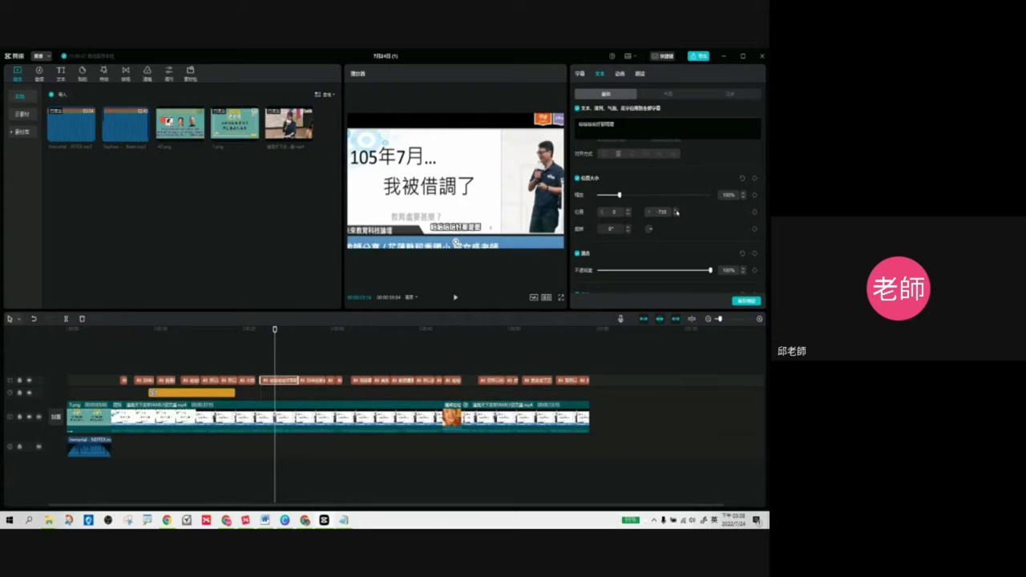
{"action": "left_click", "coordinate": [675, 211]}
{"action": "left_click", "coordinate": [675, 211]}
{"action": "left_click", "coordinate": [676, 210]}
{"action": "left_click", "coordinate": [675, 210]}
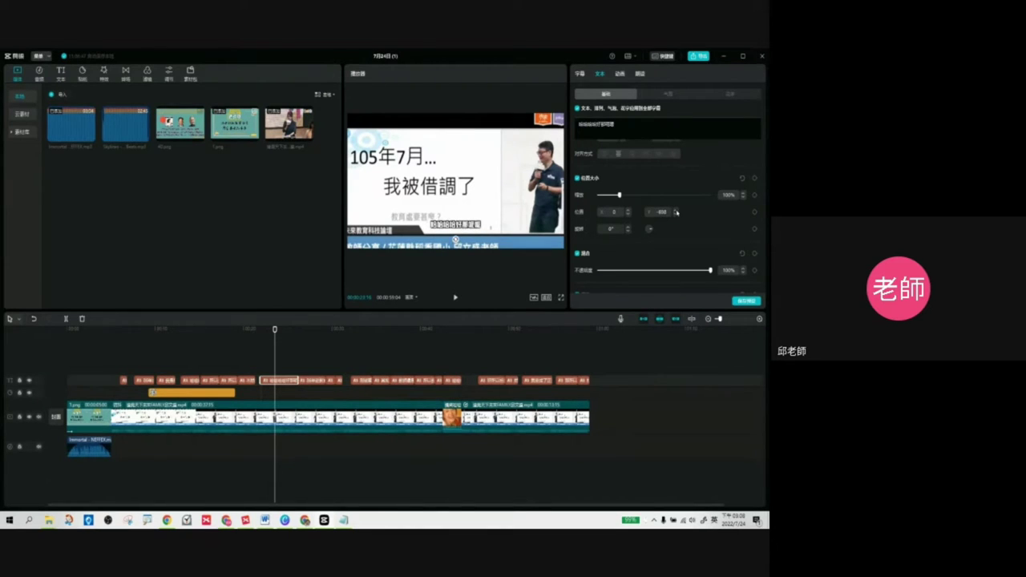
{"action": "left_click", "coordinate": [676, 211]}
{"action": "left_click", "coordinate": [676, 211]}
{"action": "left_click", "coordinate": [675, 211]}
Minimize the video project and the Word window with the class notice to get back to the Notepad subtitles
{"action": "key", "text": "super+Down"}
{"action": "left_click_drag", "start_coordinate": [624, 258], "coordinate": [627, 264]}
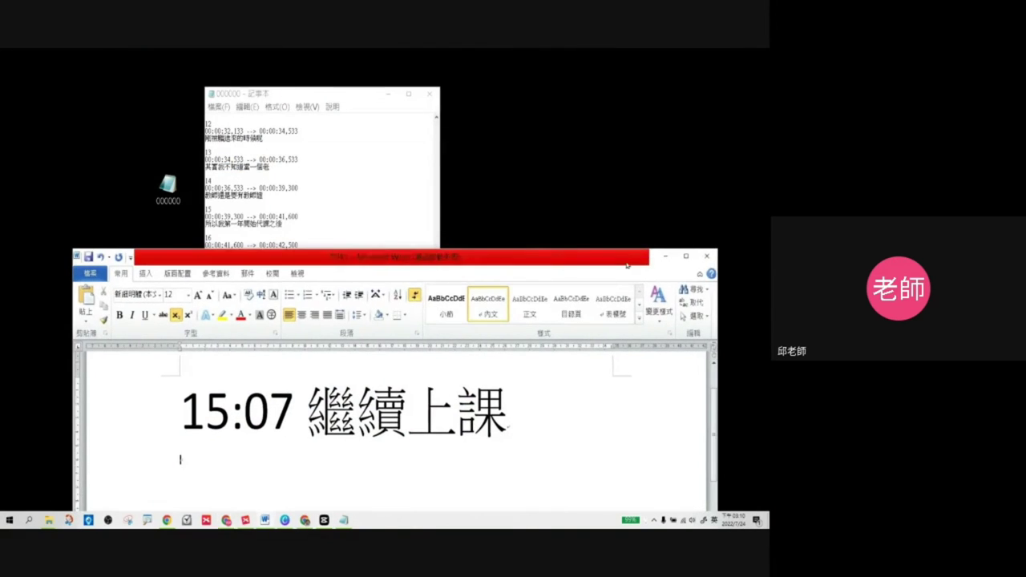
{"action": "left_click", "coordinate": [665, 257]}
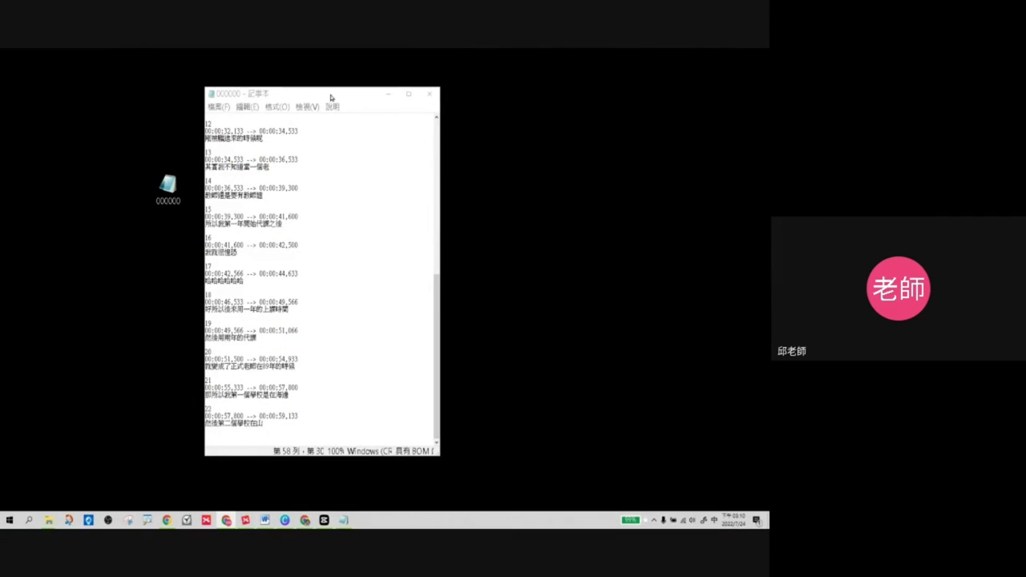
Highlight subtitle entries 14 to 18 in Notepad for review, clear the selection and close the 000000 file
{"action": "left_click_drag", "start_coordinate": [331, 97], "coordinate": [373, 85]}
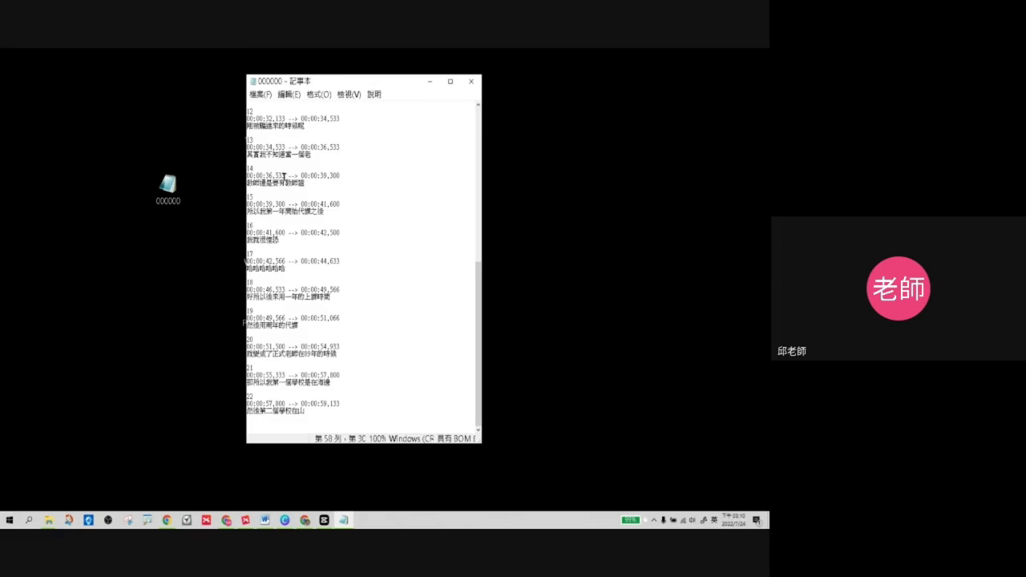
{"action": "left_click_drag", "start_coordinate": [290, 175], "coordinate": [248, 305]}
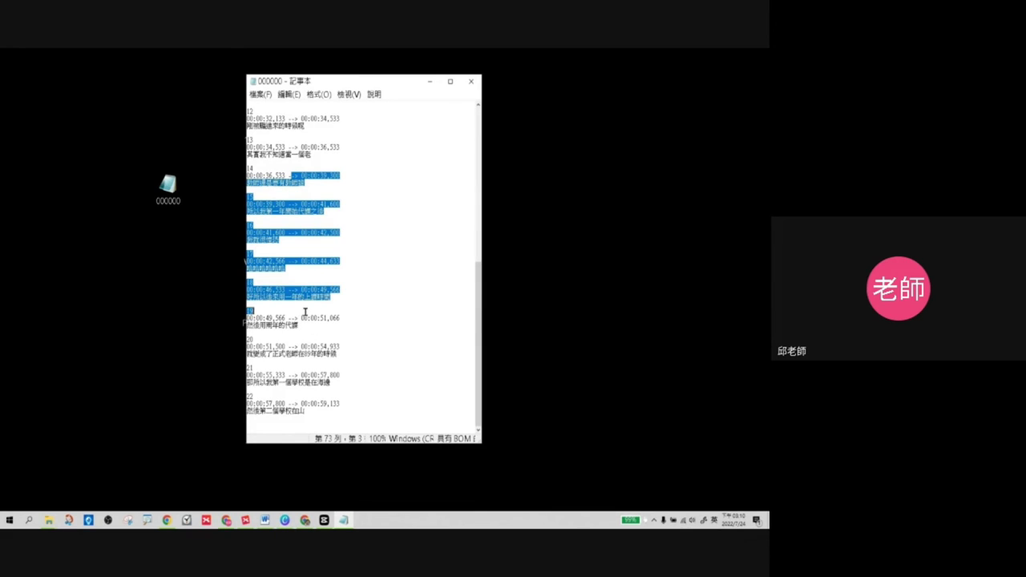
{"action": "left_click", "coordinate": [343, 148]}
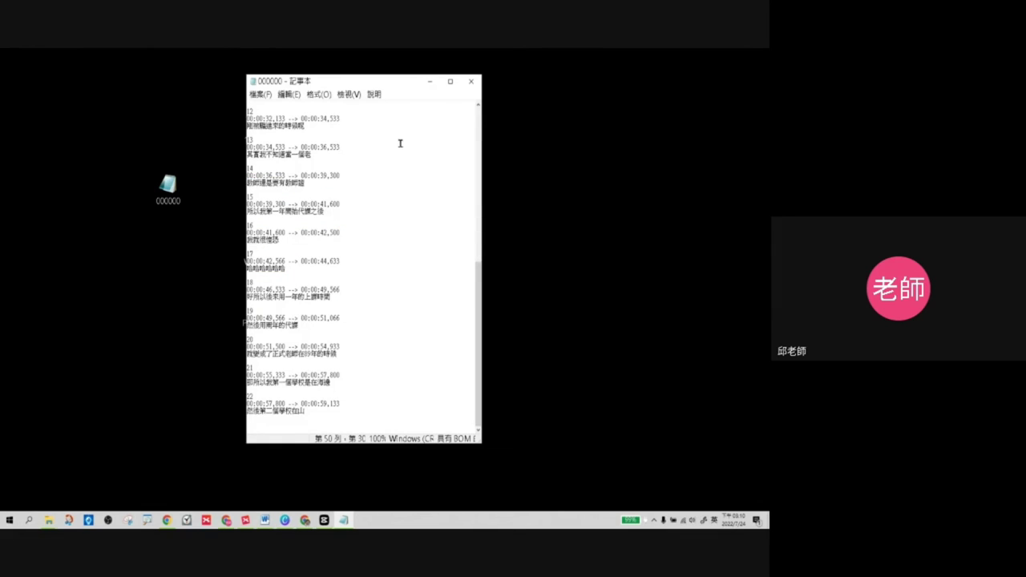
{"action": "left_click", "coordinate": [471, 82]}
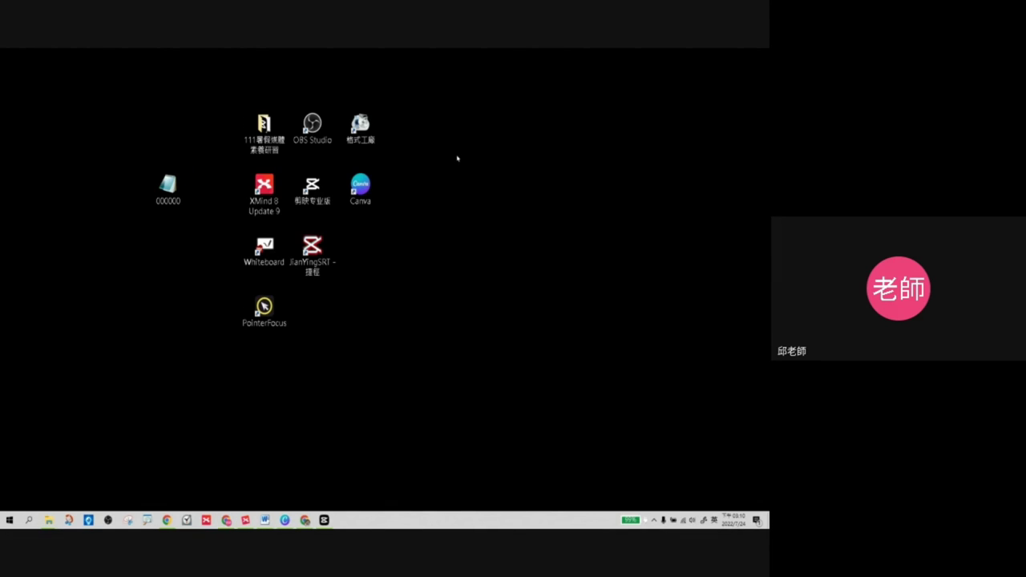